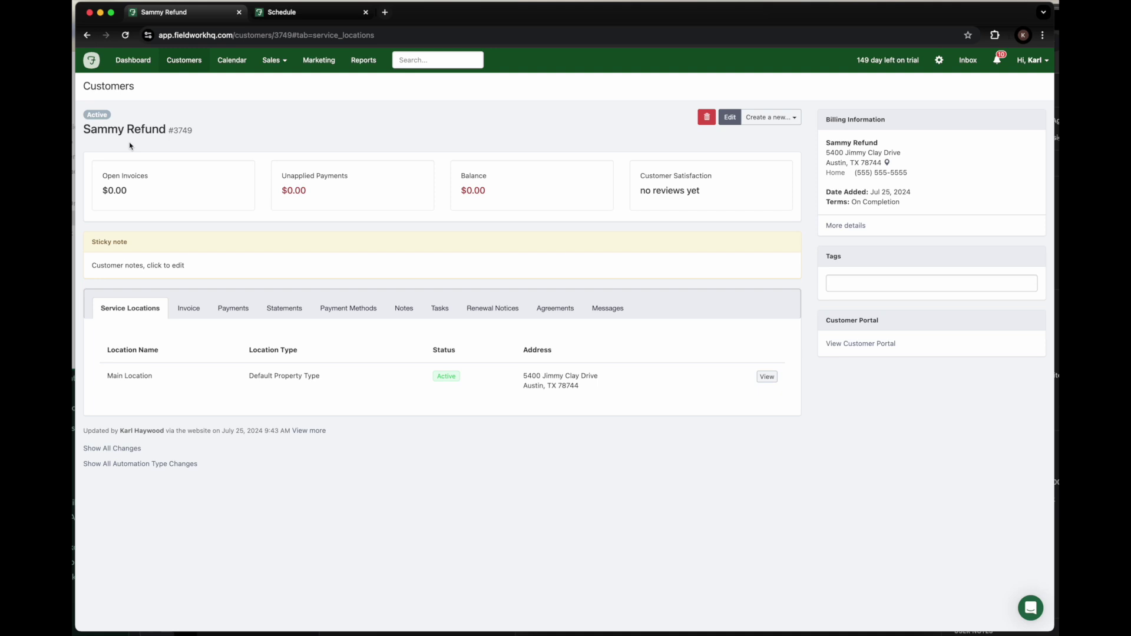
- Refund the customer's check payment for the full 108.25 with the note "NSF" and apply it
{"action": "left_click", "coordinate": [190, 316]}
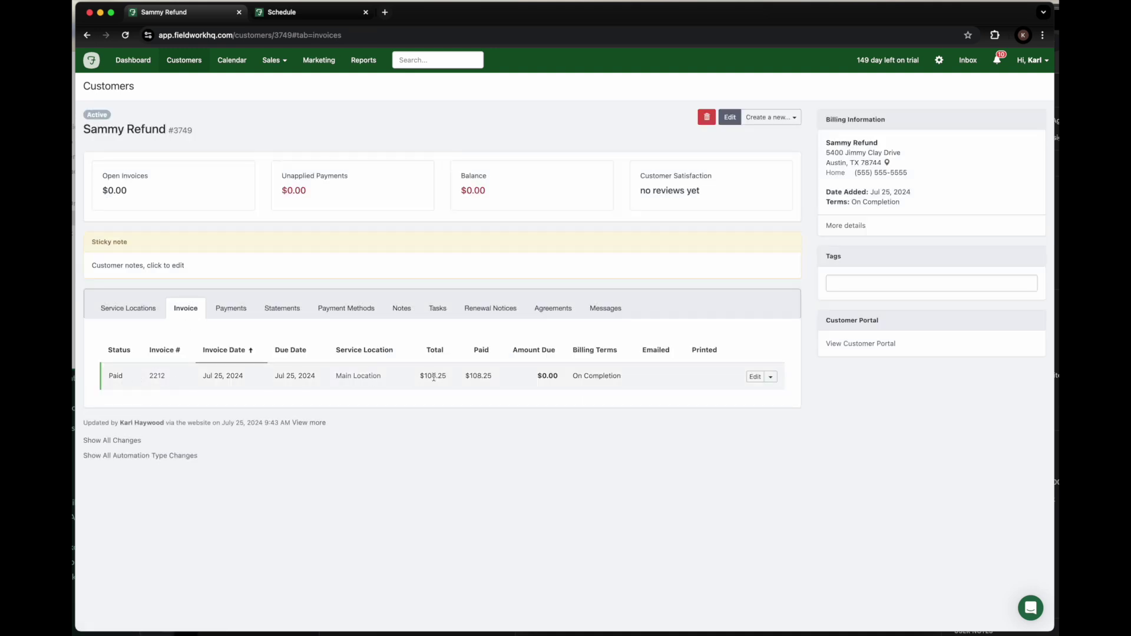
{"action": "left_click", "coordinate": [241, 306]}
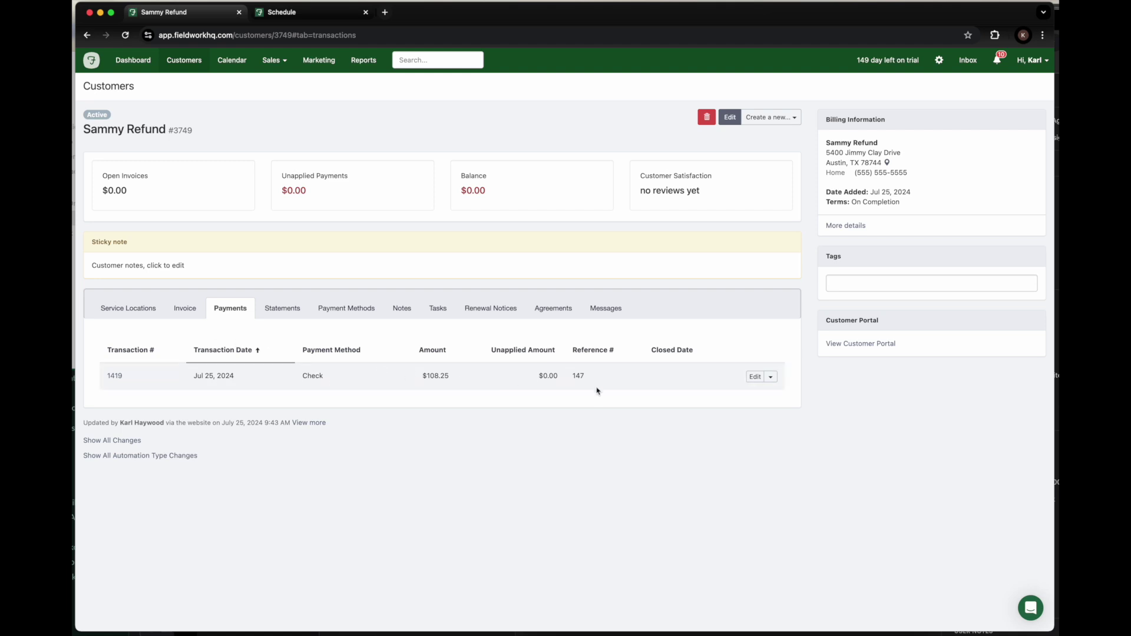
{"action": "left_click", "coordinate": [771, 378]}
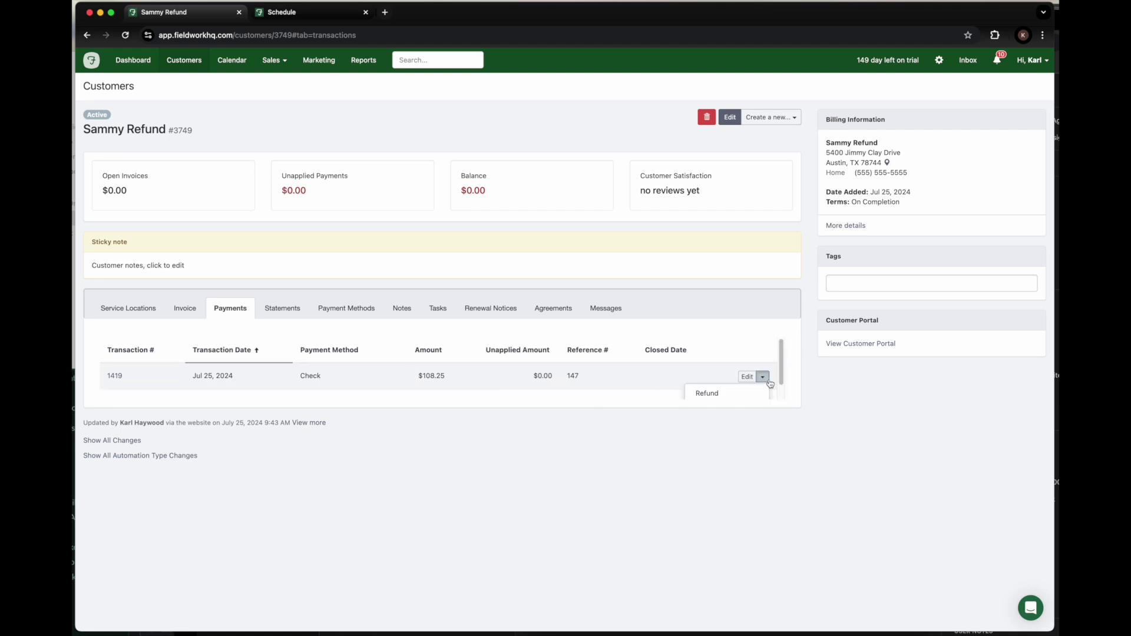
{"action": "left_click", "coordinate": [736, 382]}
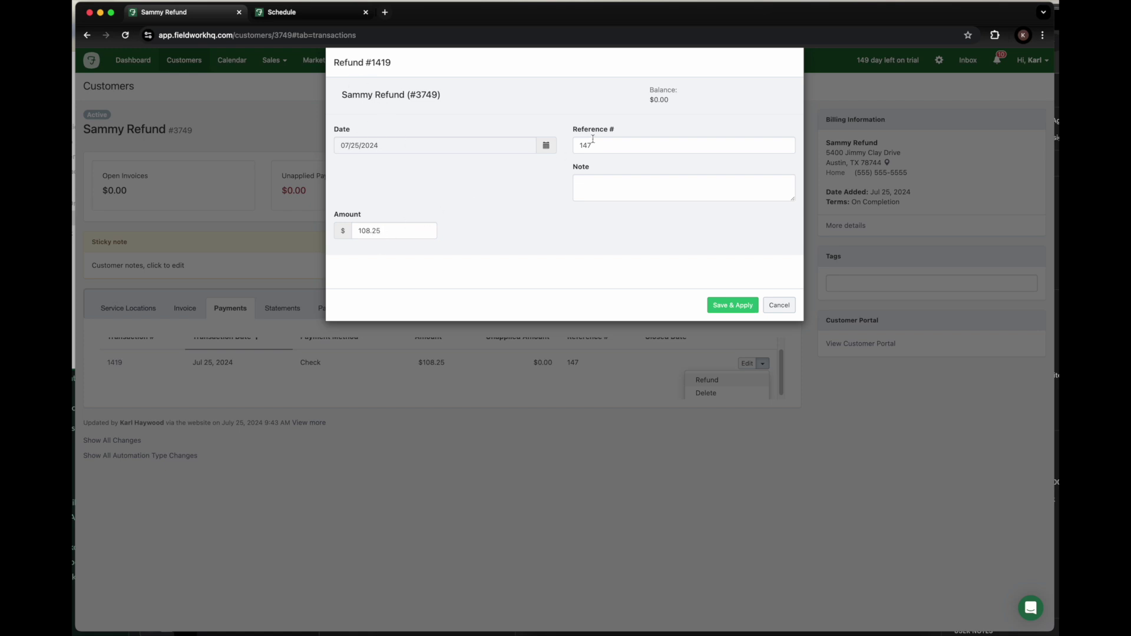
{"action": "left_click", "coordinate": [625, 187]}
{"action": "type", "text": "NS"}
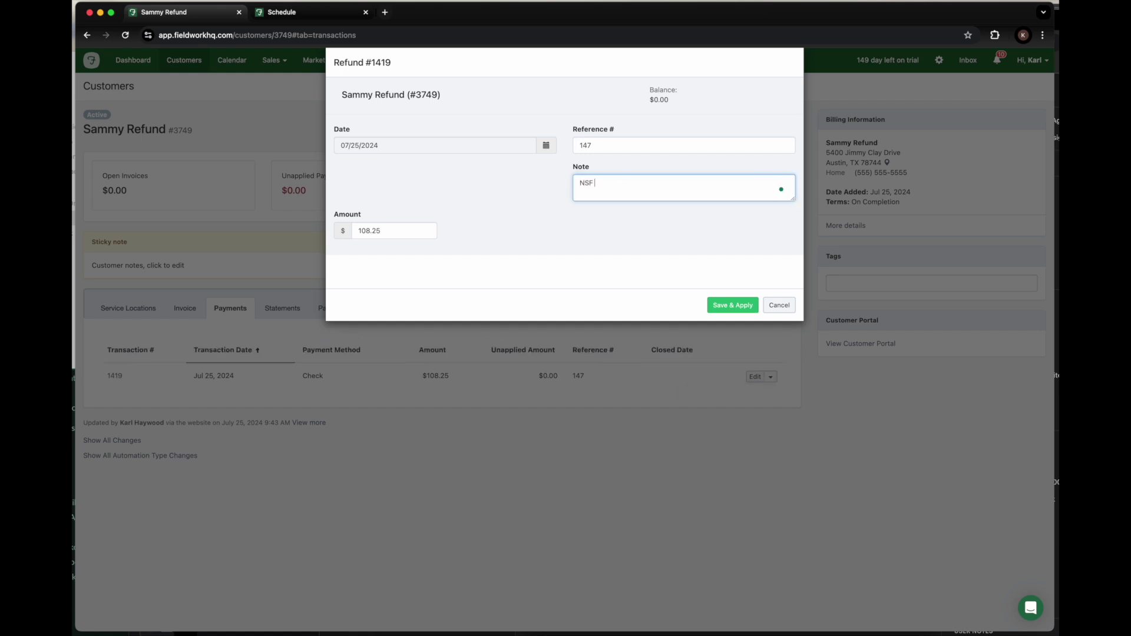
{"action": "type", "text": "F"}
{"action": "left_click", "coordinate": [728, 306]}
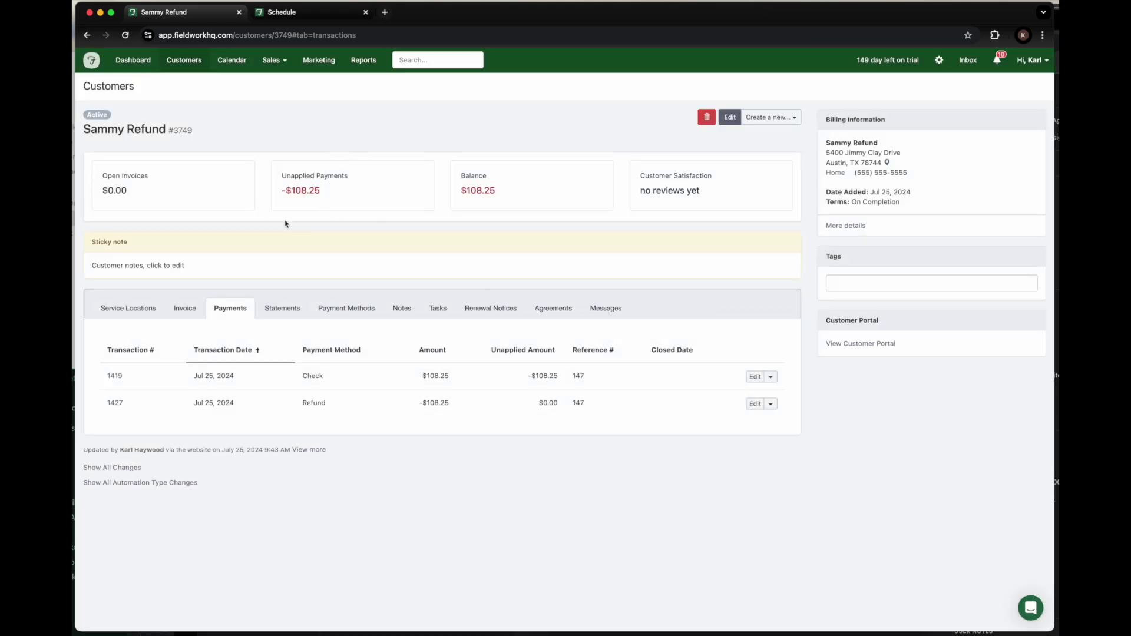
- Edit the original check payment so the amount applied to its paid invoice is 0.00, and save it
{"action": "left_click", "coordinate": [315, 215]}
{"action": "left_click", "coordinate": [495, 213]}
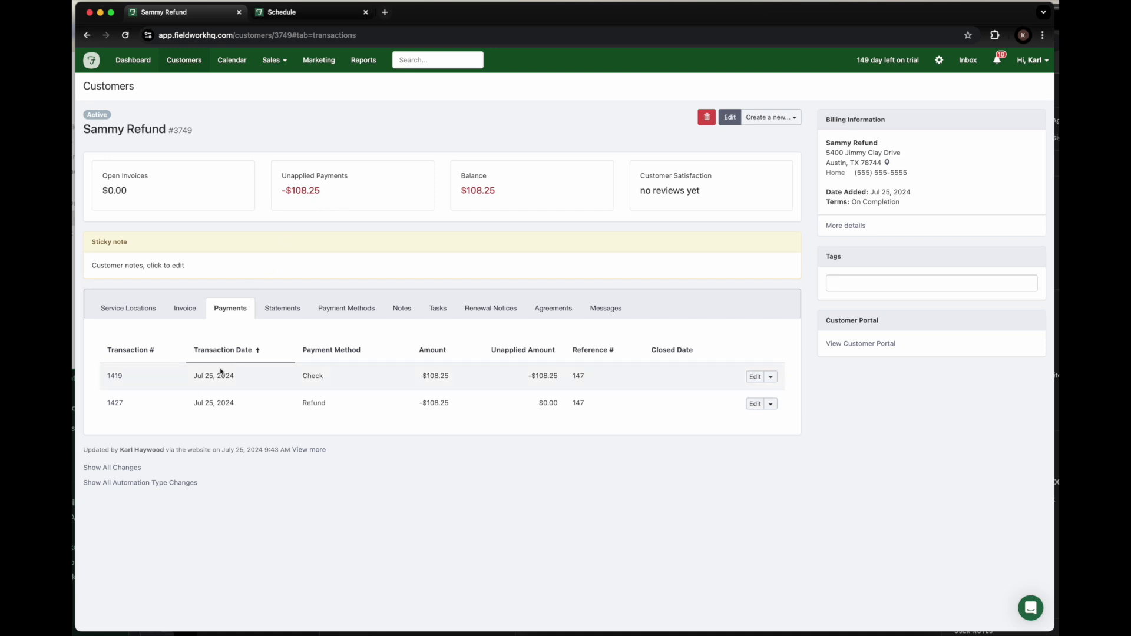
{"action": "left_click", "coordinate": [755, 377]}
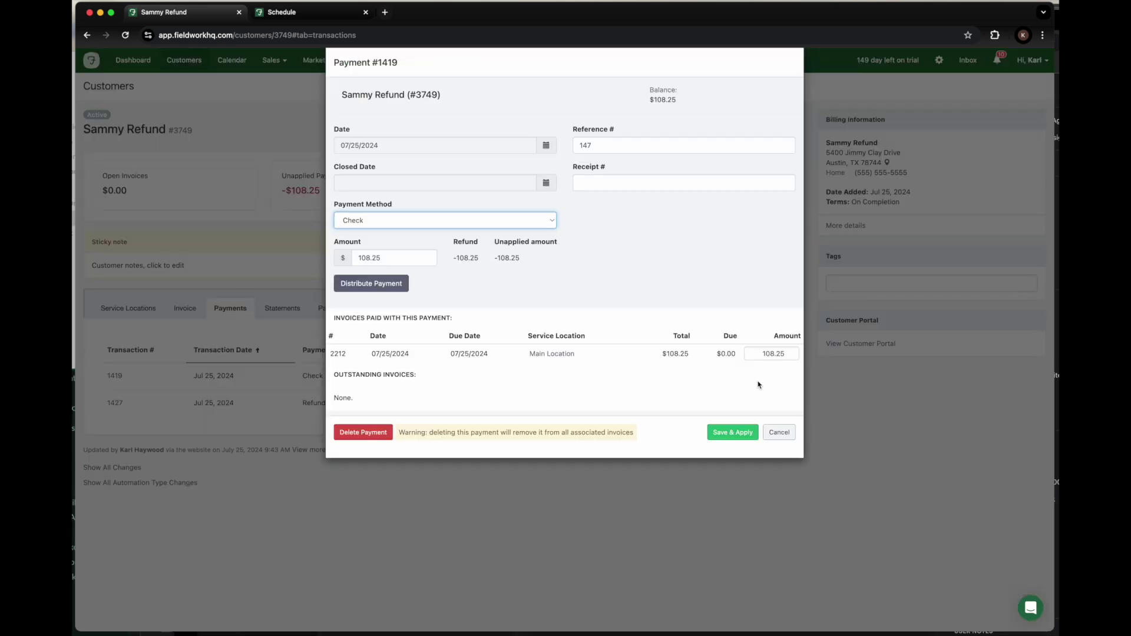
{"action": "double_click", "coordinate": [759, 354]}
{"action": "type", "text": "0.00"}
{"action": "left_click", "coordinate": [601, 291]}
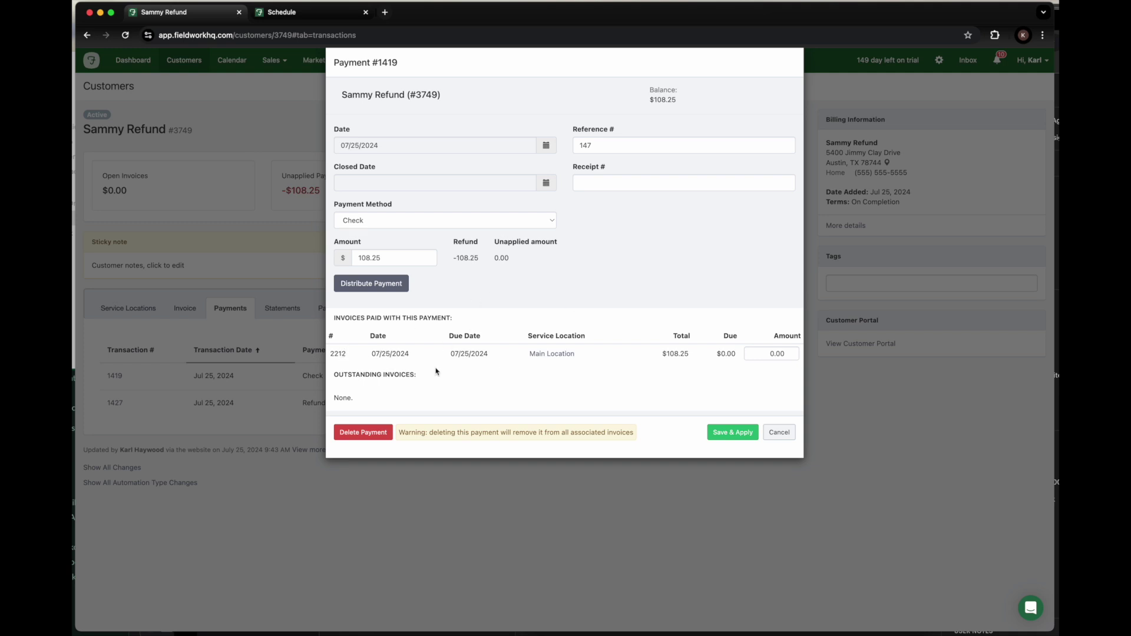
{"action": "left_click", "coordinate": [745, 434]}
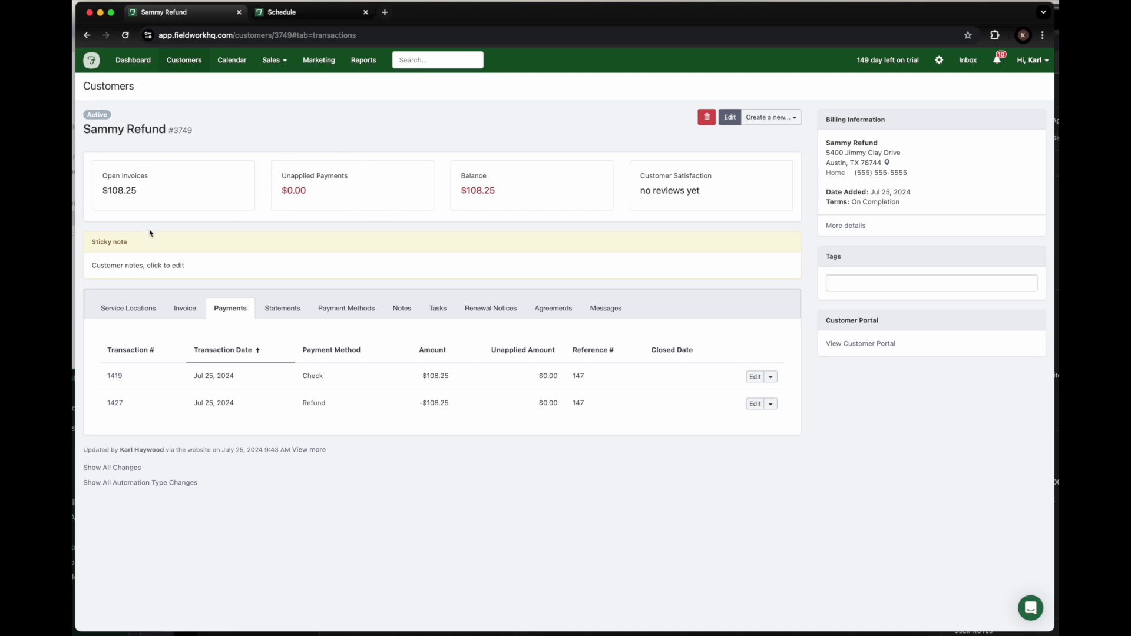
- Add a line of type Other to the overdue invoice, described as "NSF Fee" with a unit price of 15
{"action": "left_click", "coordinate": [188, 316]}
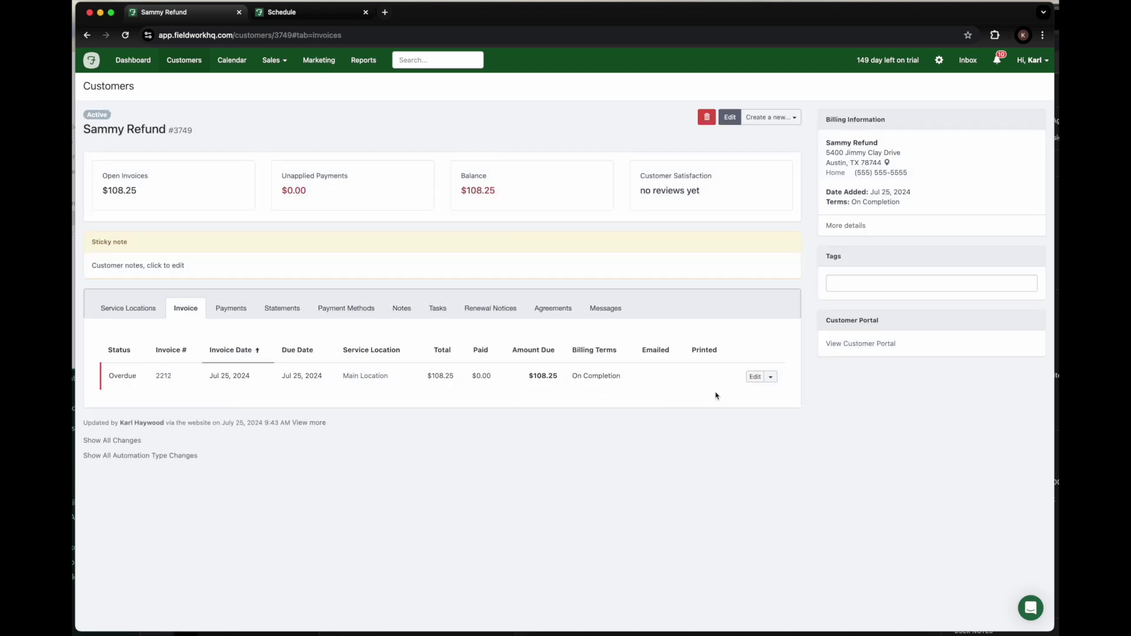
{"action": "left_click", "coordinate": [760, 381]}
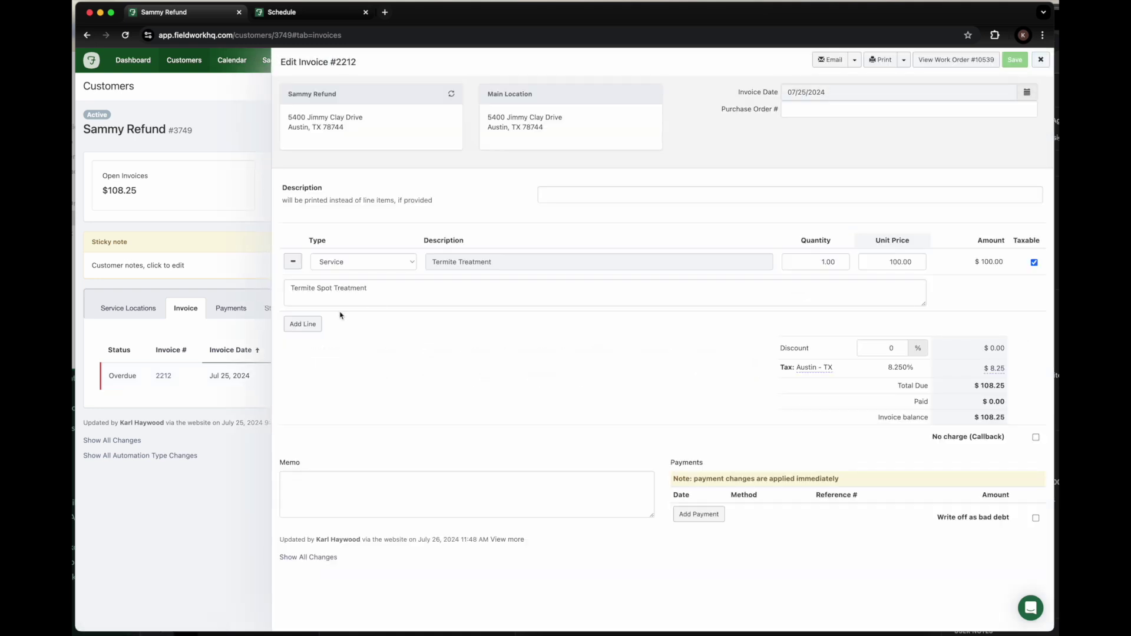
{"action": "left_click", "coordinate": [305, 325]}
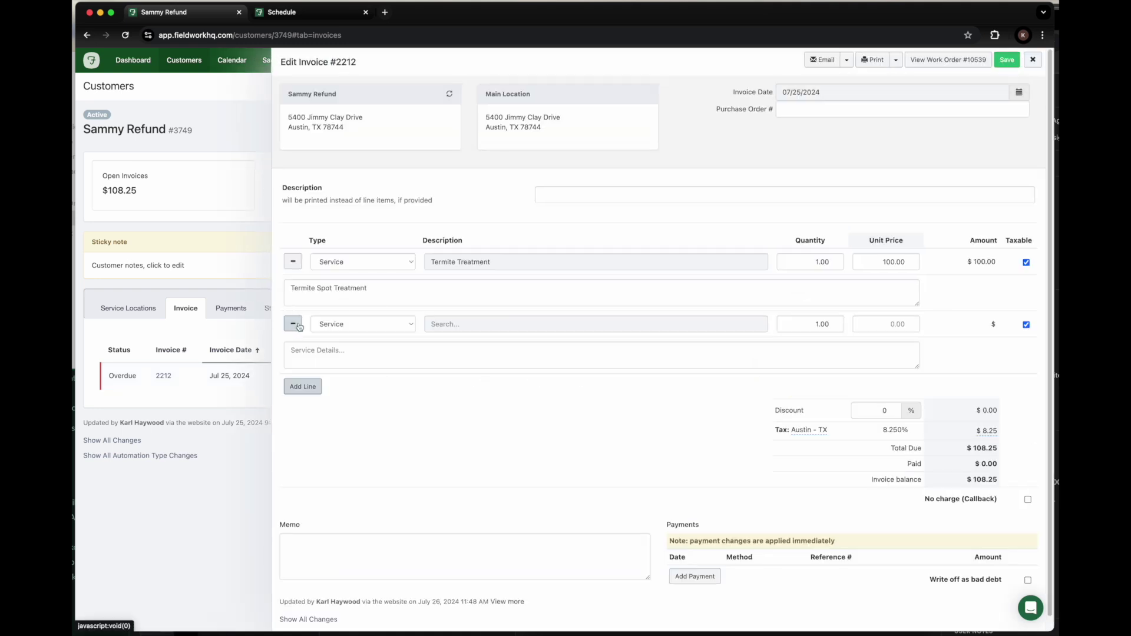
{"action": "left_click", "coordinate": [342, 325]}
{"action": "left_click", "coordinate": [348, 348]}
{"action": "left_click", "coordinate": [452, 326]}
{"action": "type", "text": "NSF Fee"}
{"action": "key", "text": "Tab"}
{"action": "key", "text": "Tab"}
{"action": "type", "text": "15"}
{"action": "key", "text": "Tab"}
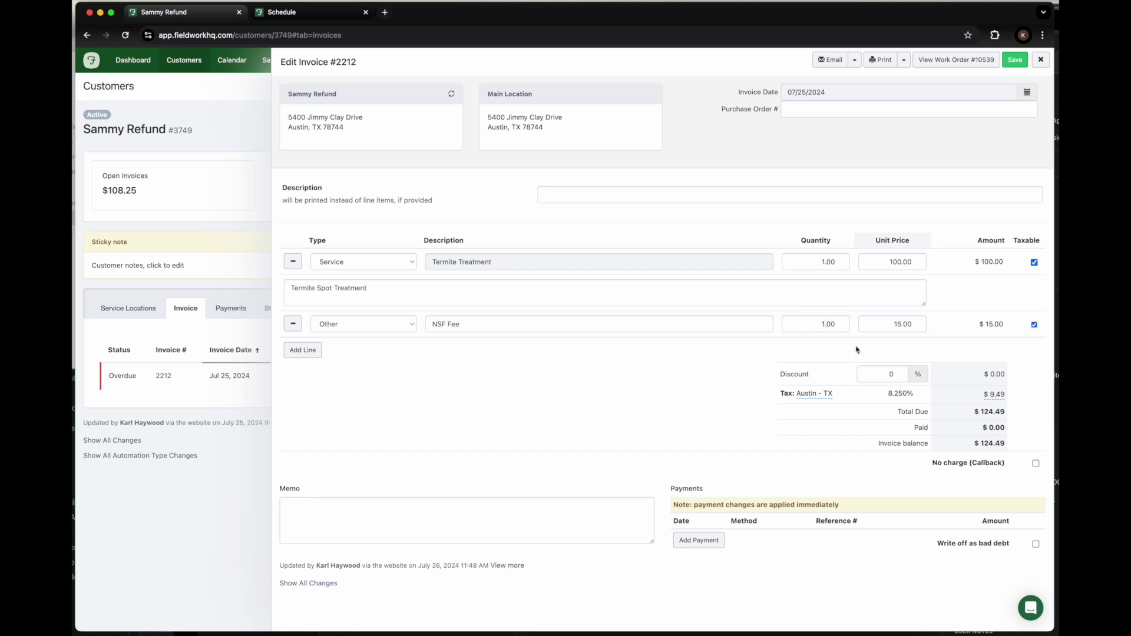
- Make the NSF Fee line non-taxable and save the invoice
{"action": "left_click", "coordinate": [1034, 325]}
{"action": "left_click", "coordinate": [315, 512]}
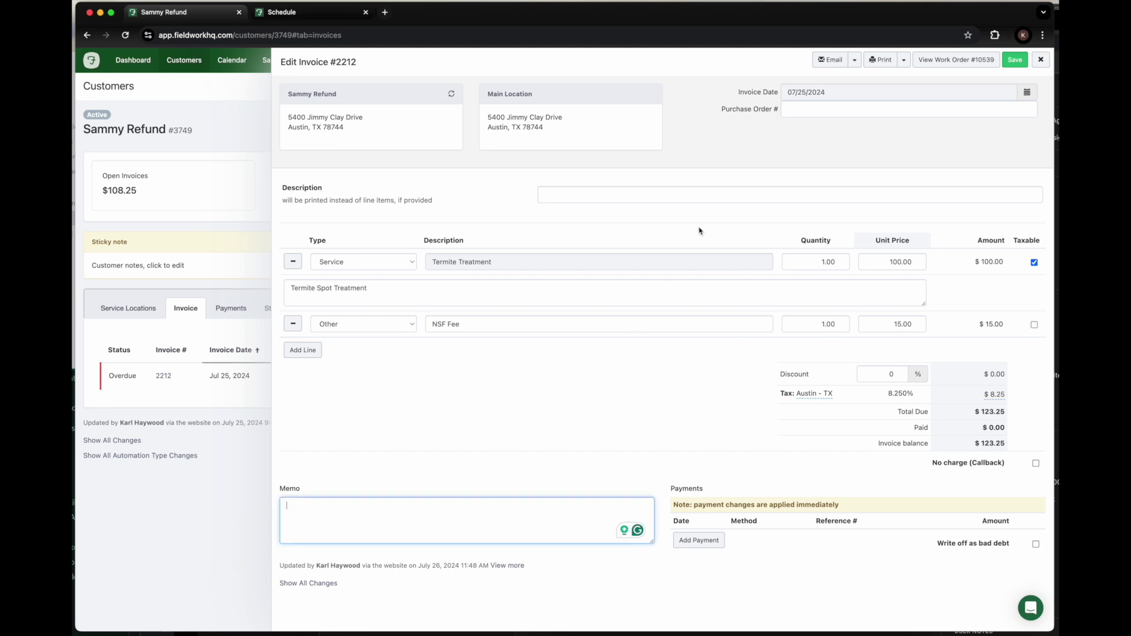
{"action": "left_click", "coordinate": [790, 68]}
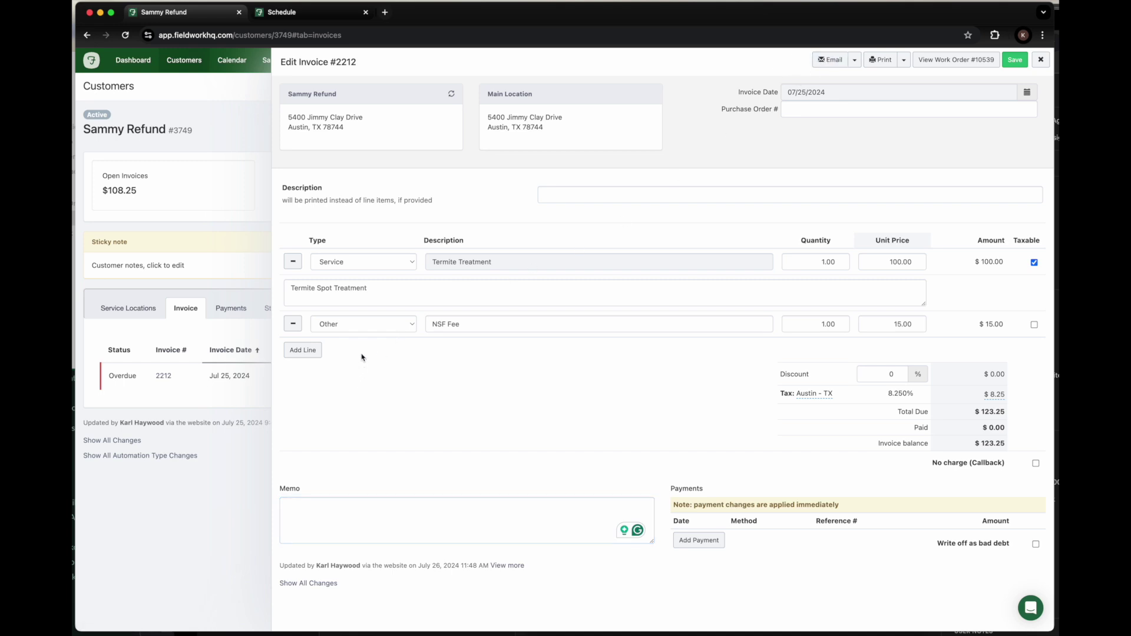
{"action": "left_click", "coordinate": [360, 533]}
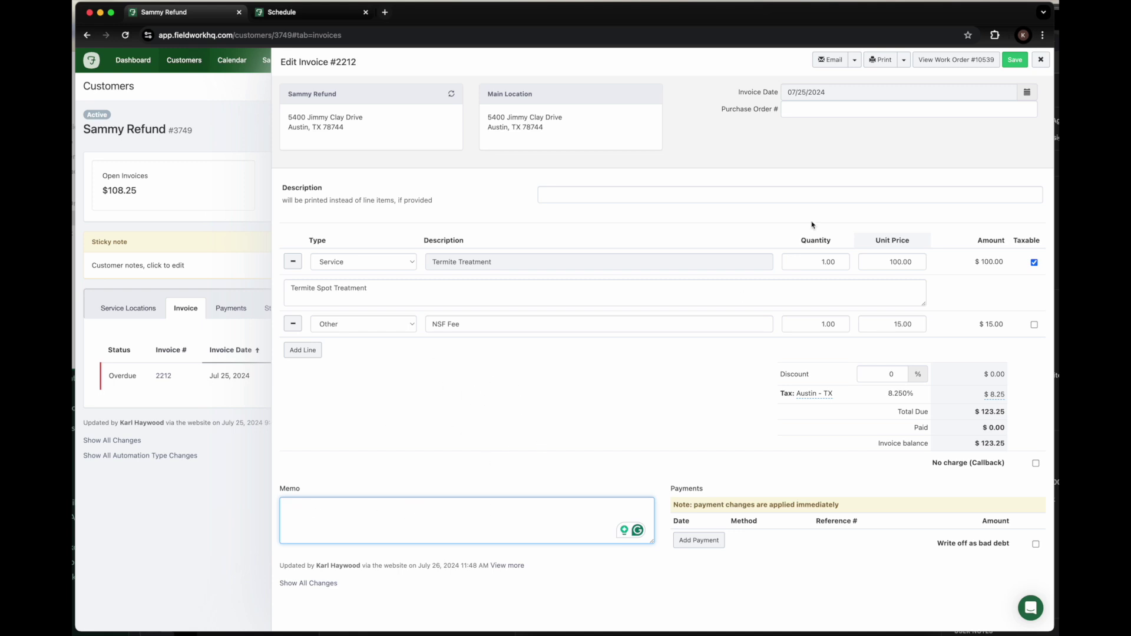
{"action": "left_click", "coordinate": [1011, 64]}
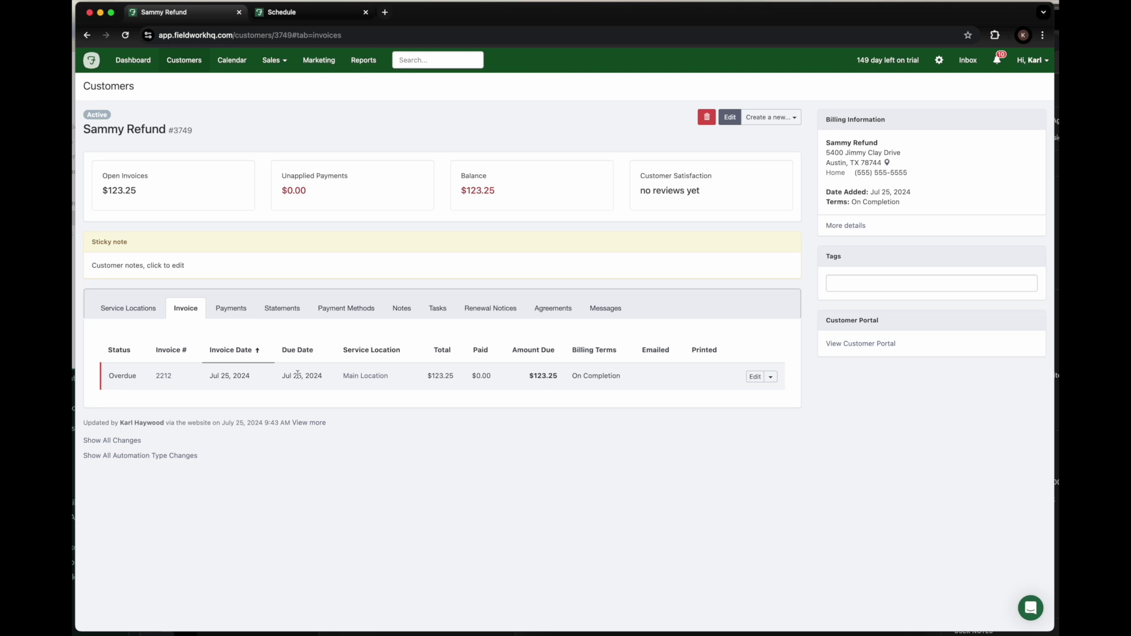
- Remove the NSF Fee line from the overdue invoice and save it
{"action": "left_click", "coordinate": [754, 376]}
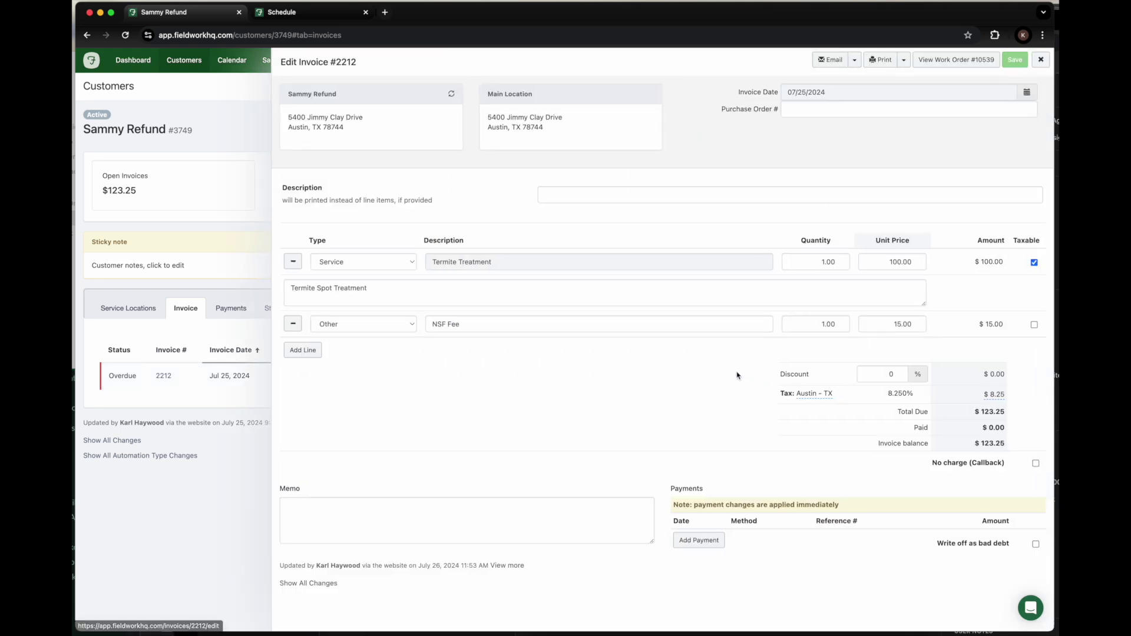
{"action": "left_click", "coordinate": [295, 328]}
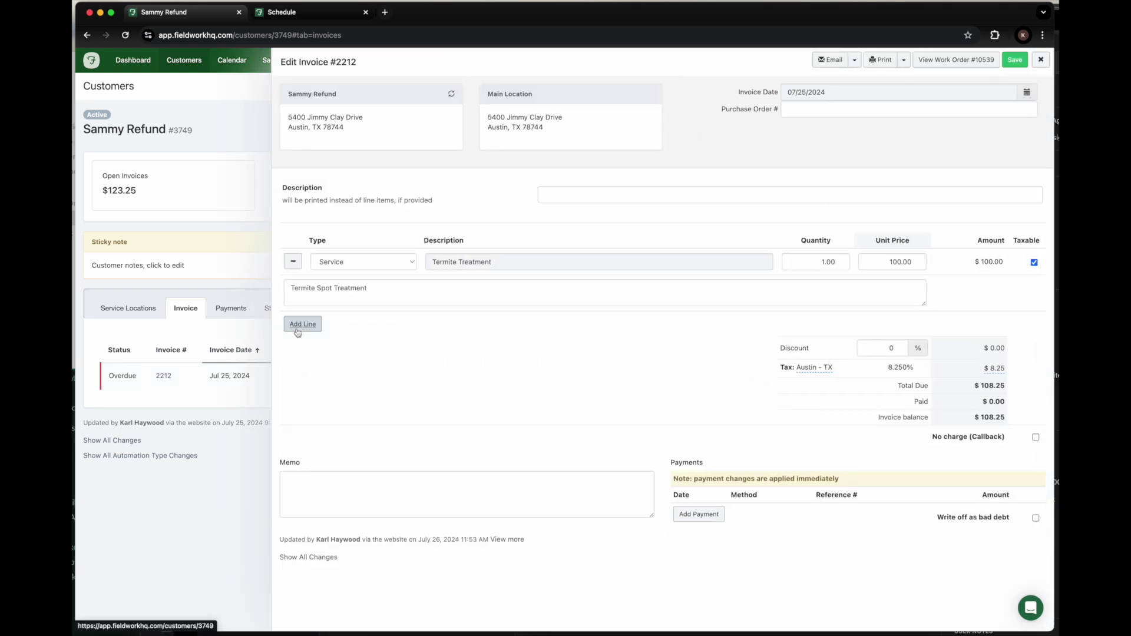
{"action": "left_click", "coordinate": [1012, 61]}
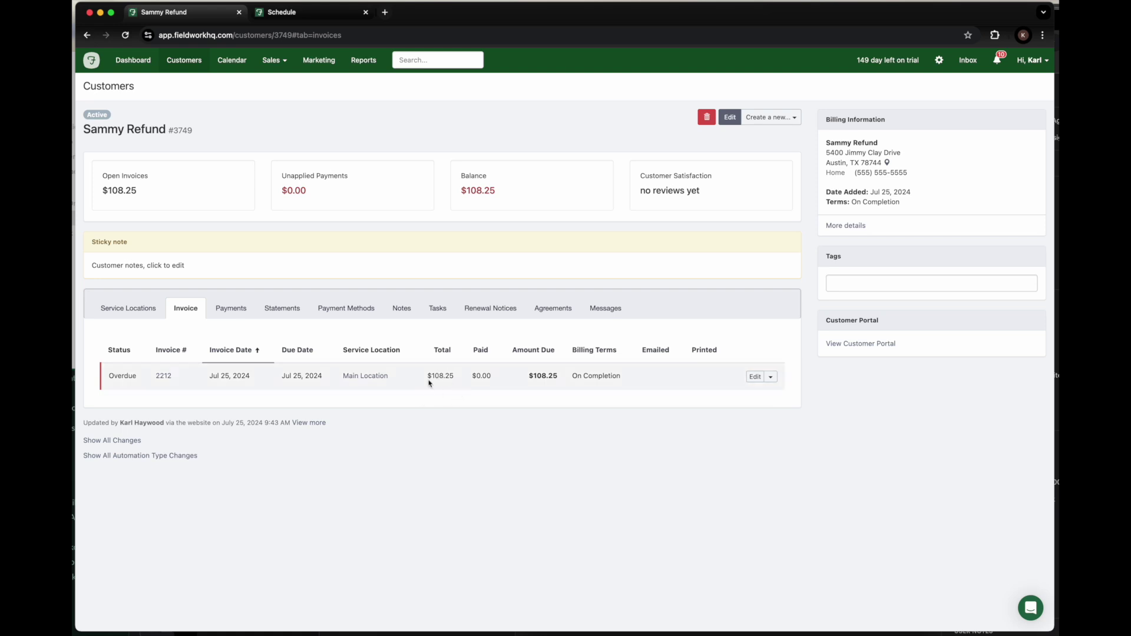
{"action": "left_click", "coordinate": [116, 207]}
{"action": "left_click", "coordinate": [773, 378]}
{"action": "scroll", "coordinate": [770, 383], "scroll_direction": "down", "scroll_amount": 1}
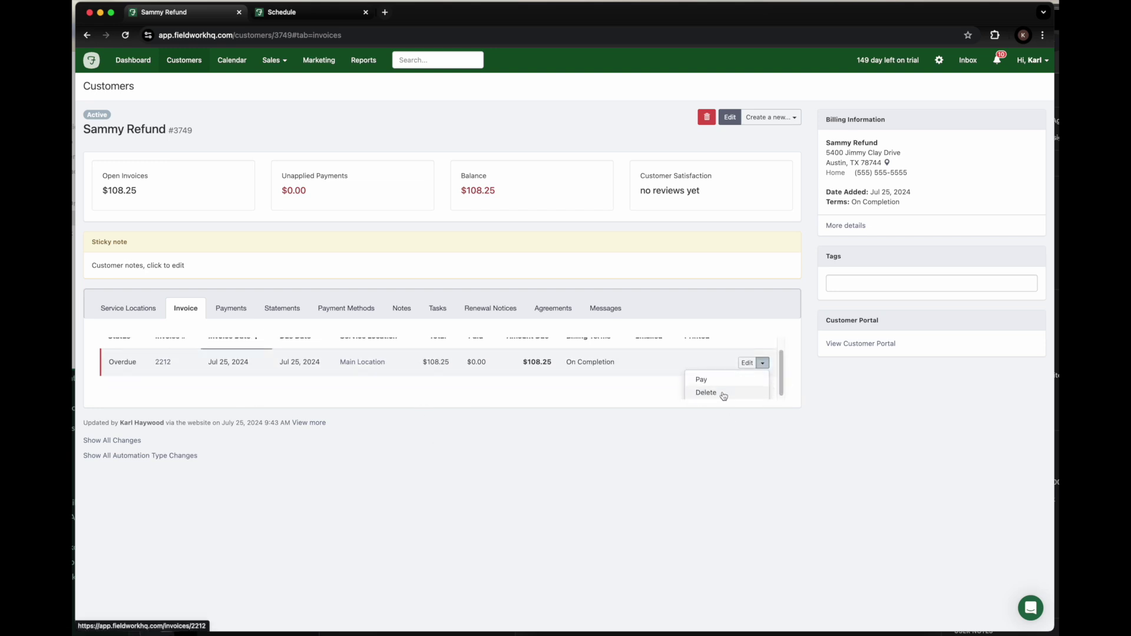
{"action": "left_click", "coordinate": [649, 386]}
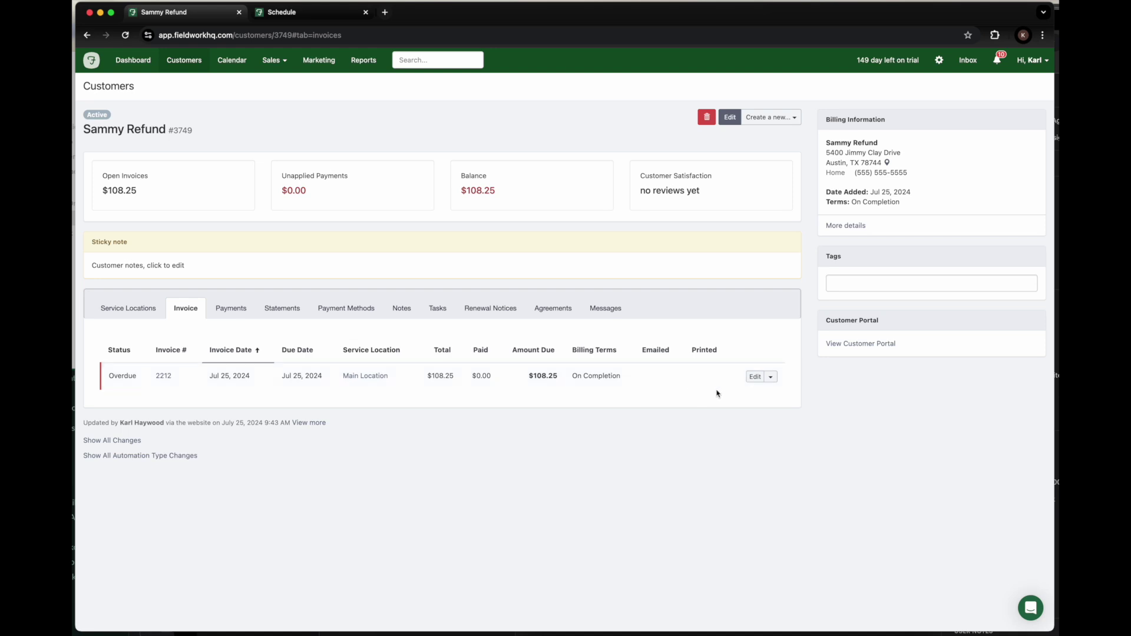
- Open the overdue invoice for editing and set the Termite Treatment line's unit price to 0
{"action": "left_click", "coordinate": [754, 378]}
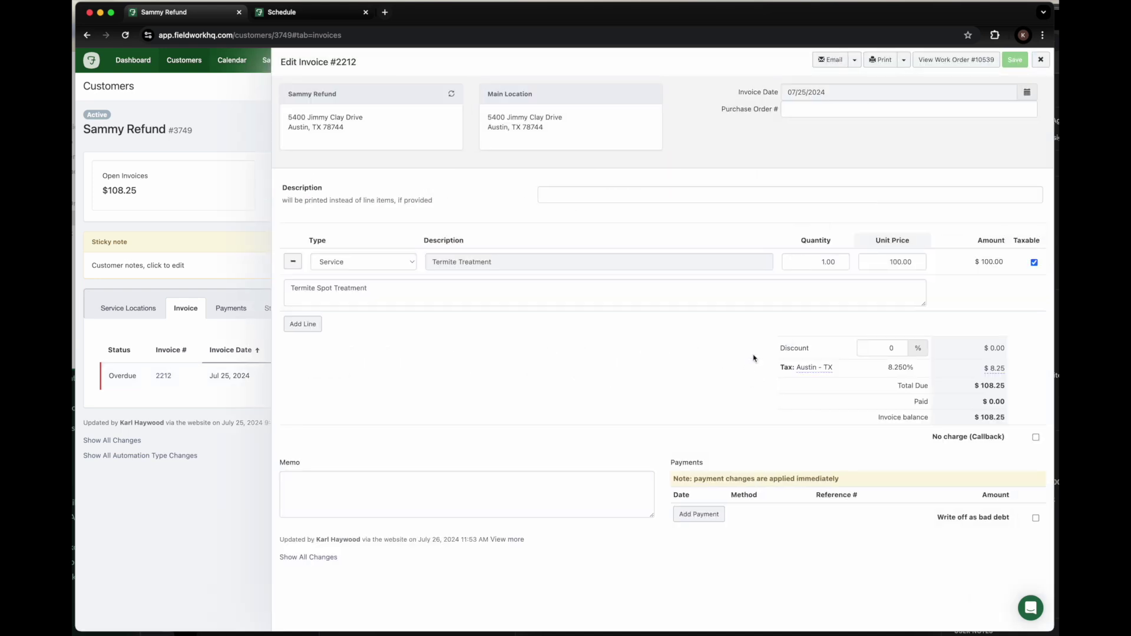
{"action": "left_click", "coordinate": [886, 261]}
{"action": "type", "text": "0"}
{"action": "key", "text": "Tab"}
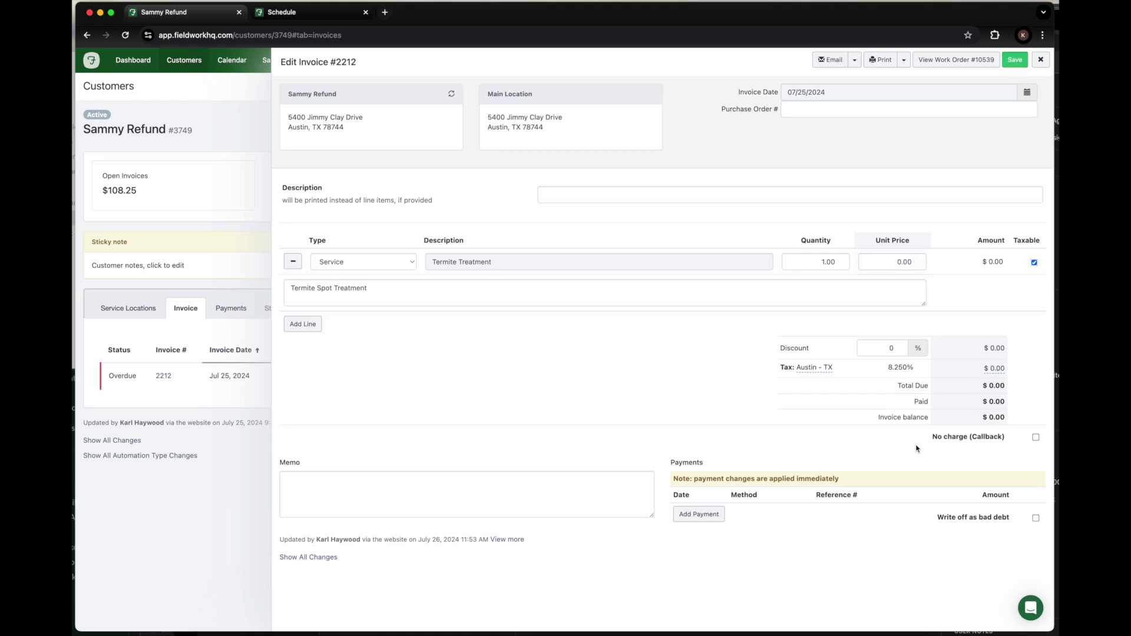
{"action": "left_click", "coordinate": [906, 435]}
- Set the Termite Treatment line's unit price back to 100.0
{"action": "left_click", "coordinate": [891, 262]}
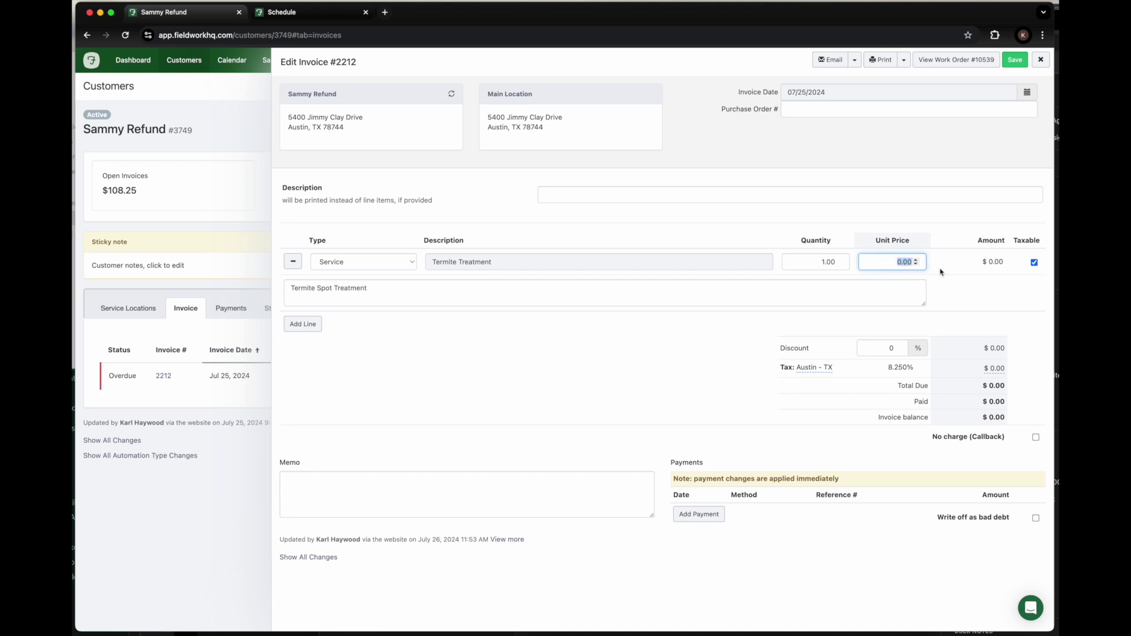
{"action": "type", "text": "100.0"}
{"action": "key", "text": "Tab"}
- Apply a 100% discount to the invoice, leave the memo empty, and save the invoice
{"action": "left_click", "coordinate": [877, 346]}
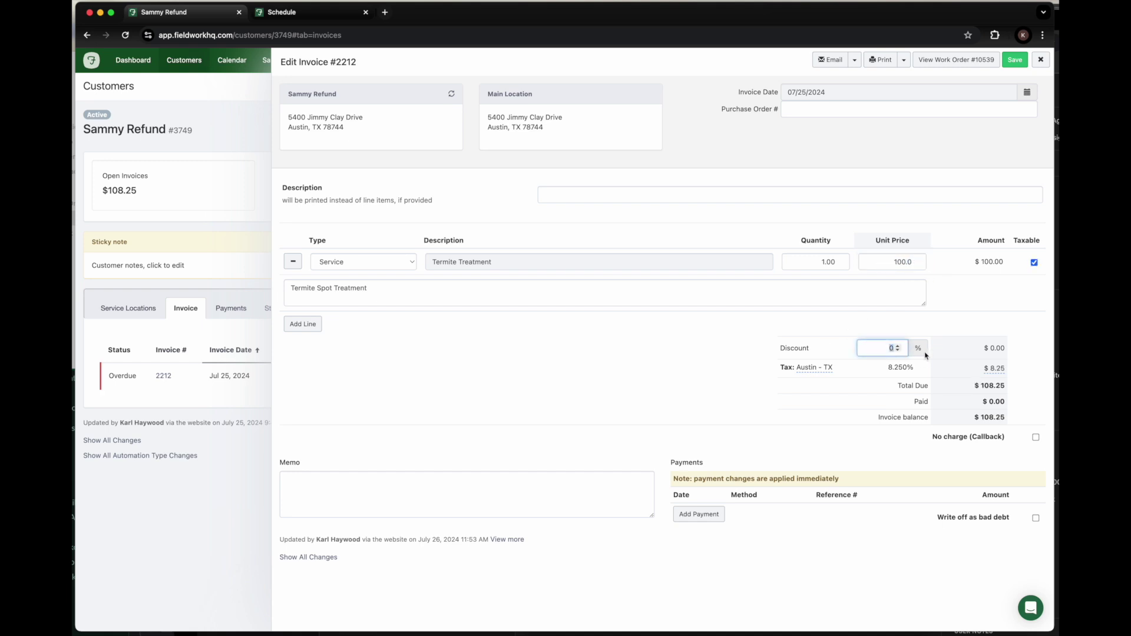
{"action": "type", "text": "100"}
{"action": "key", "text": "Tab"}
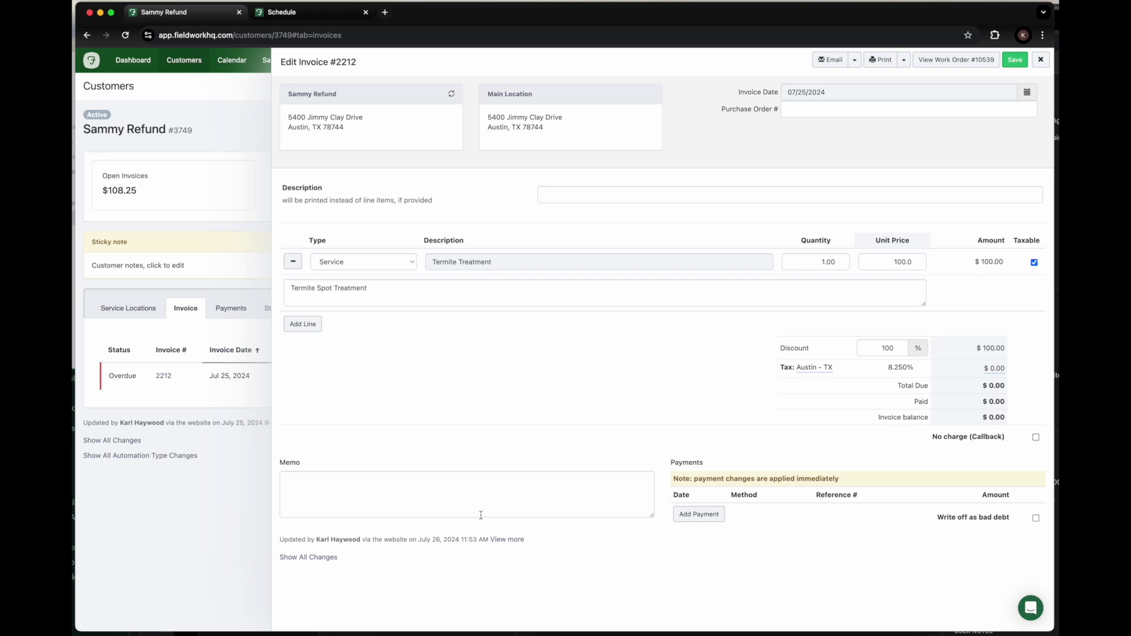
{"action": "left_click", "coordinate": [463, 504]}
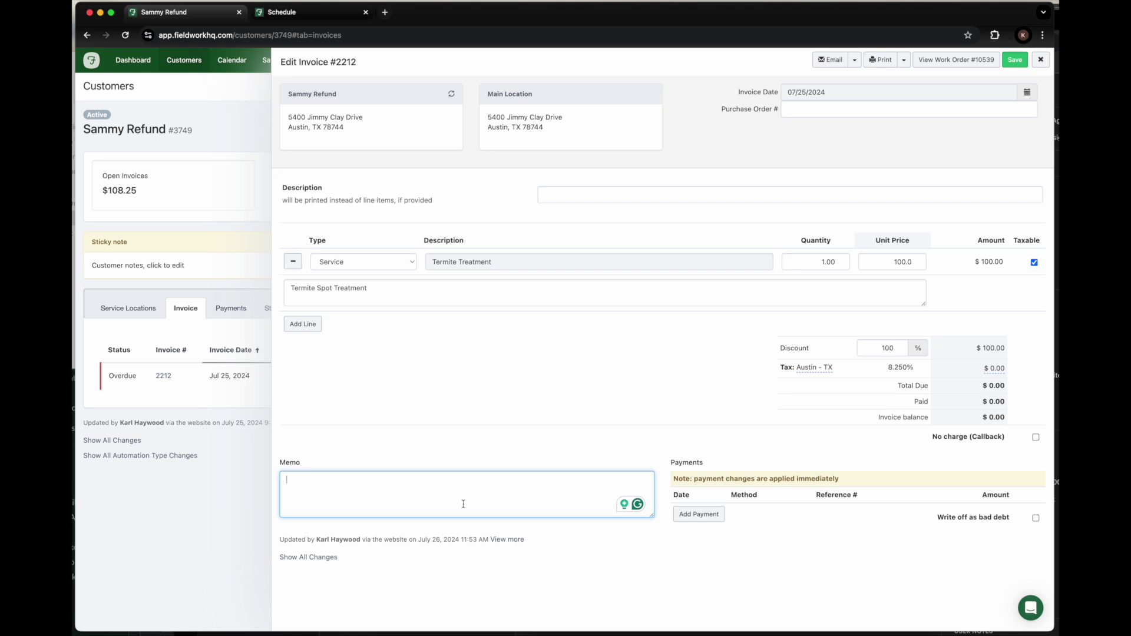
{"action": "left_click", "coordinate": [1015, 60]}
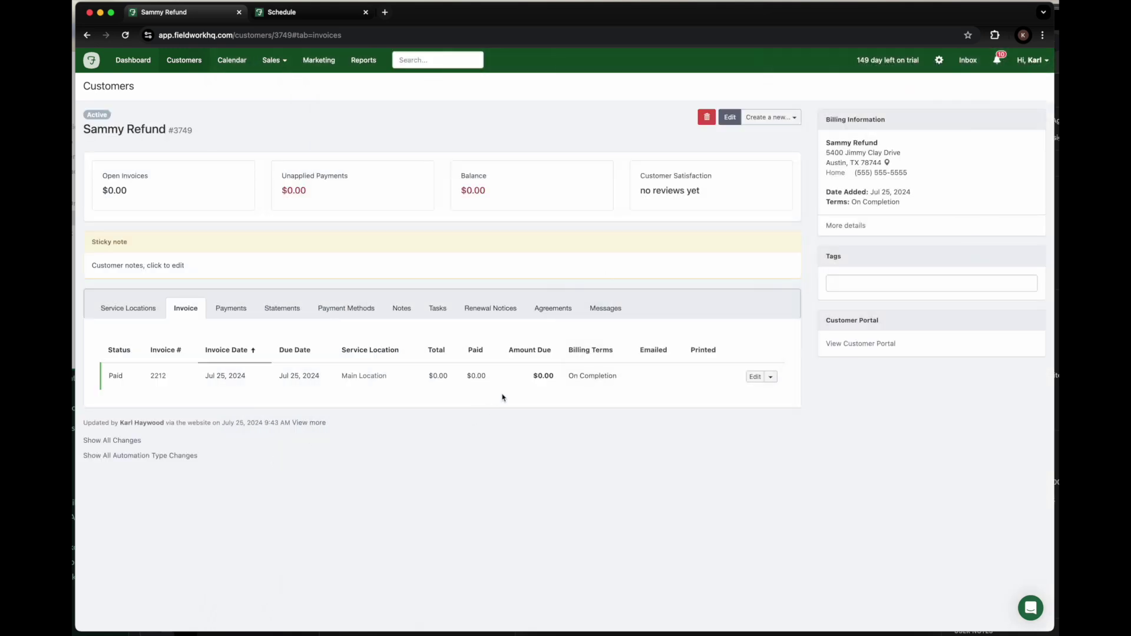